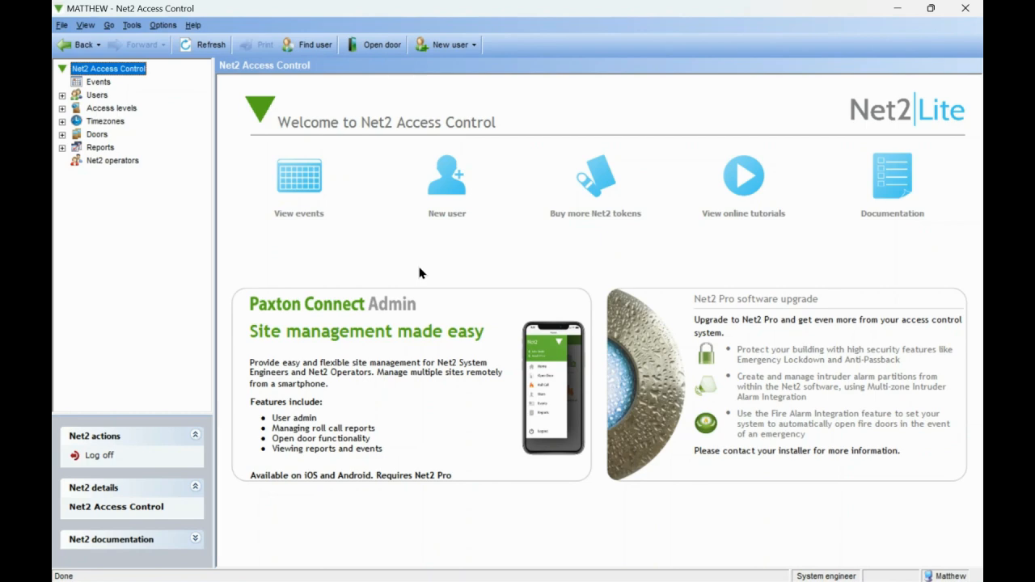
Confirm the Doors access level keeps ACU:8557300 (In) on All day, every day, then return to the access levels list
left_click(62, 107)
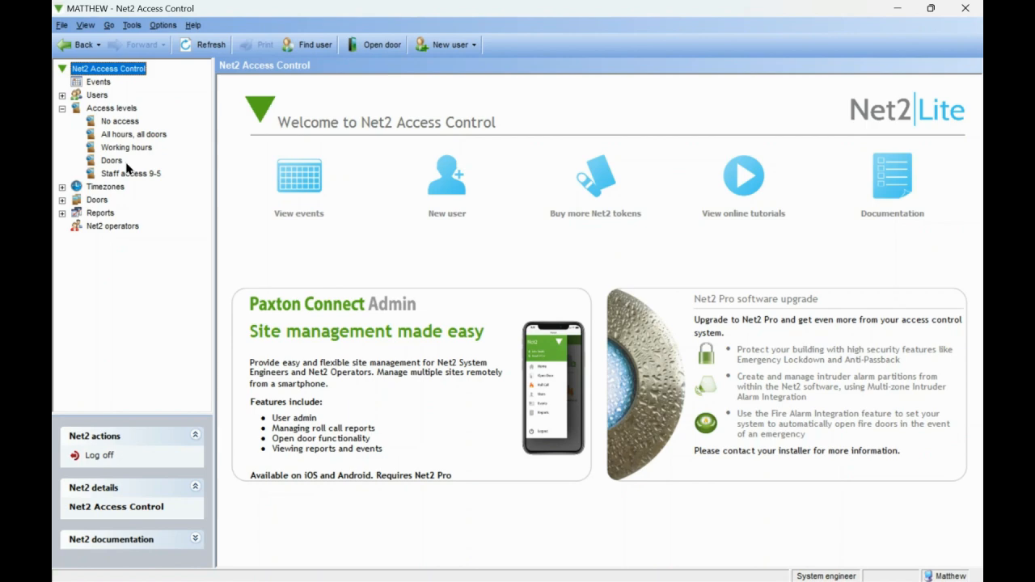
left_click(111, 114)
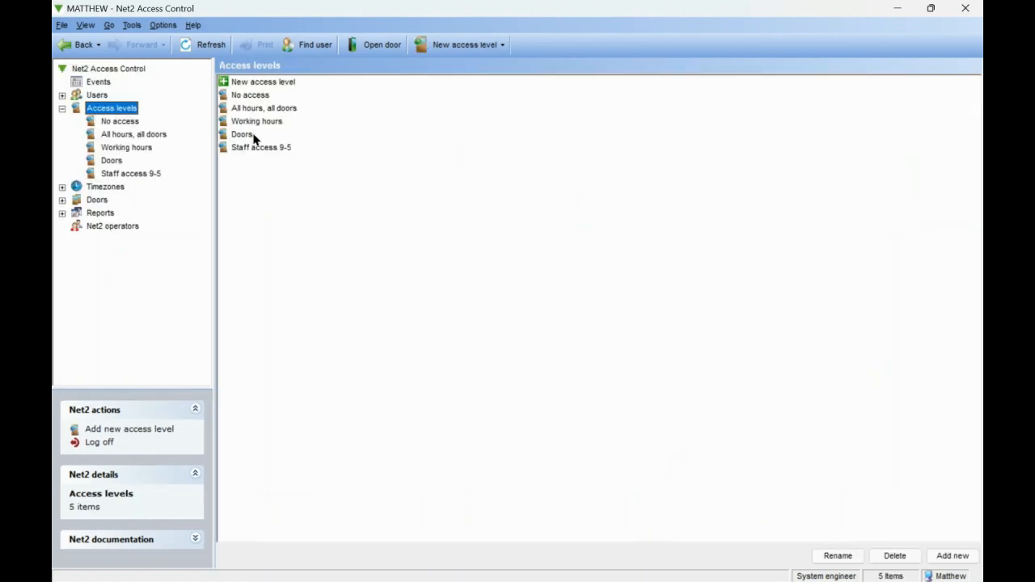
double_click(240, 135)
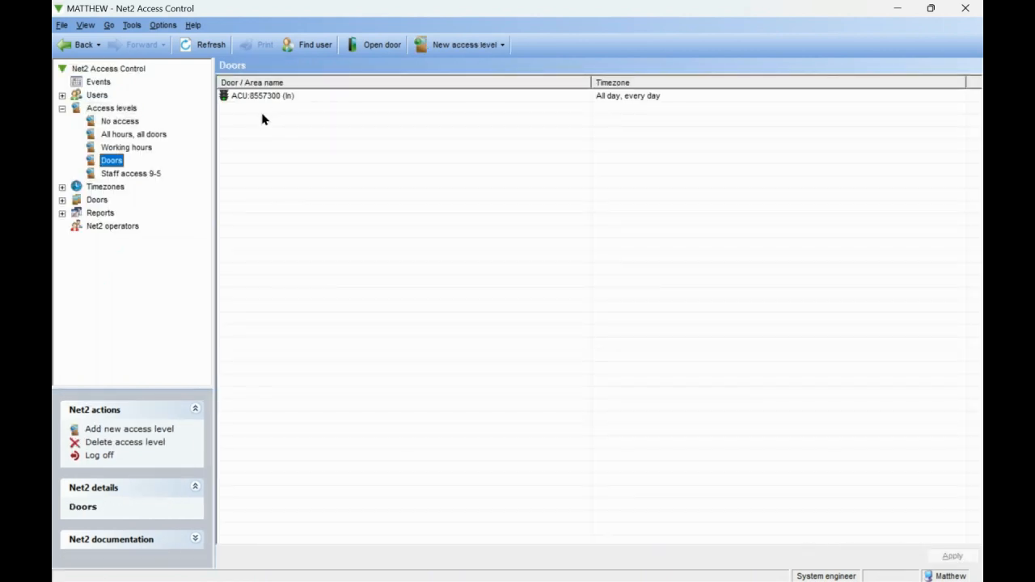
left_click(320, 99)
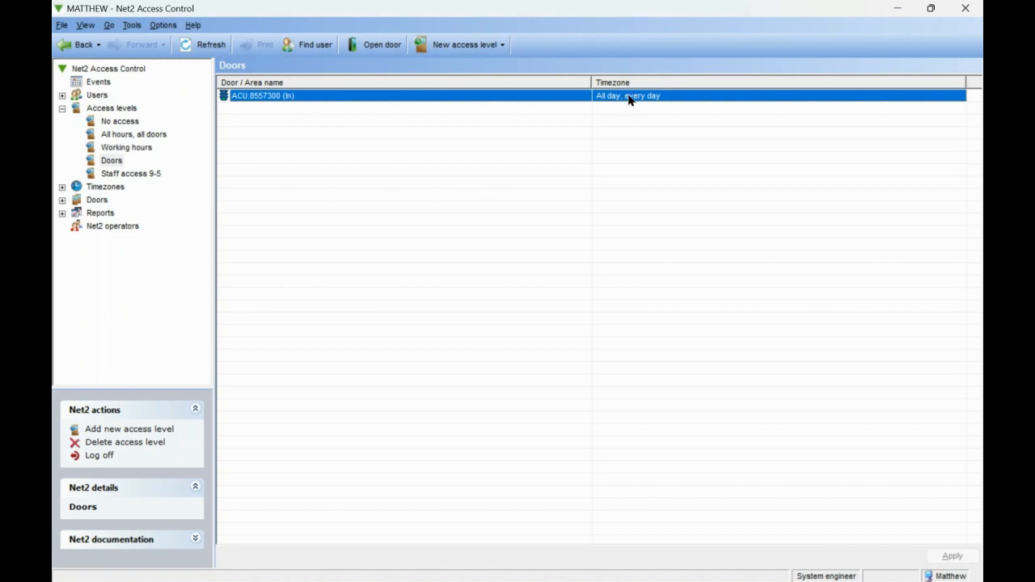
left_click(113, 161)
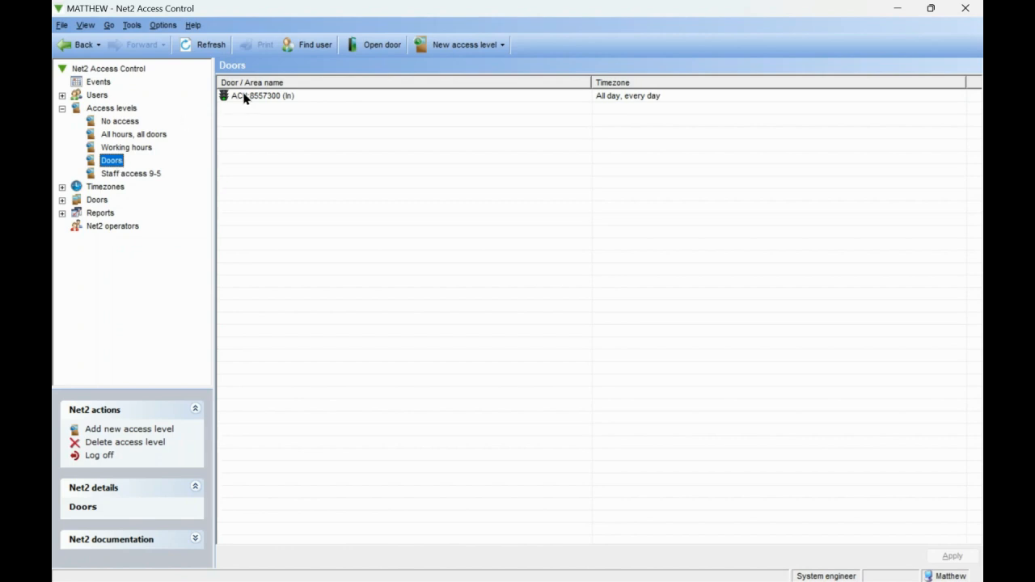
left_click(655, 101)
left_click(655, 101)
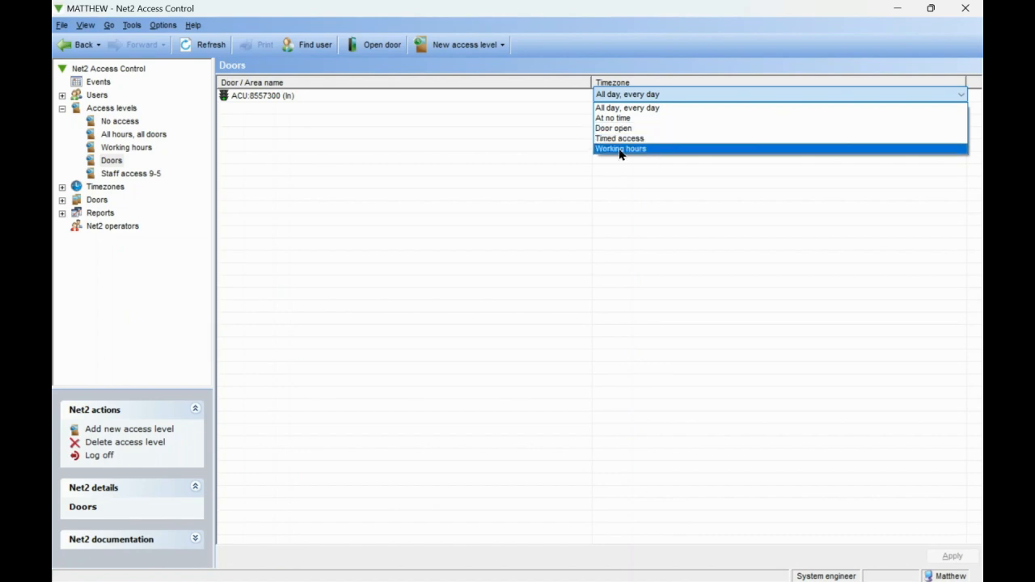
left_click(624, 109)
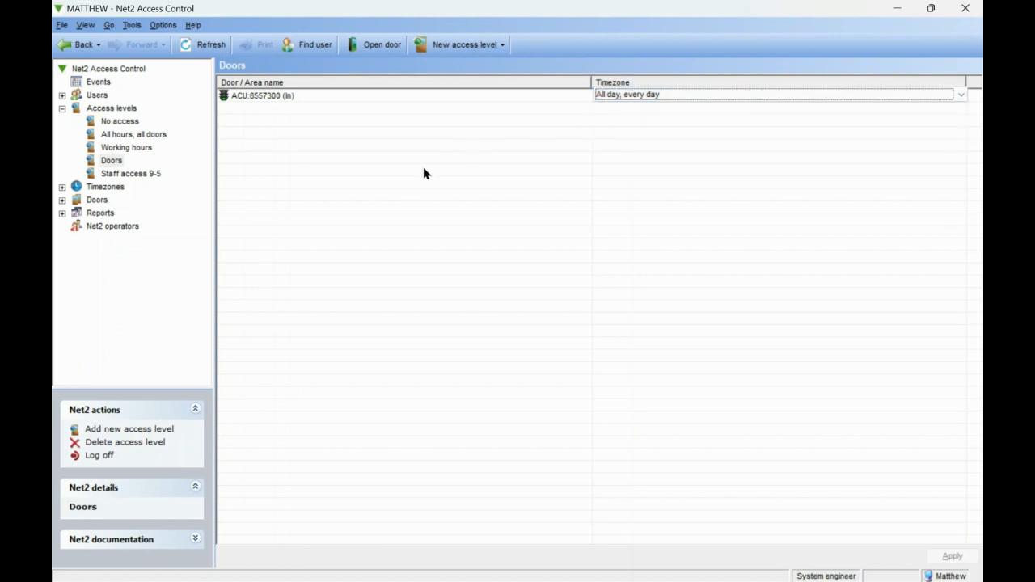
left_click(62, 107)
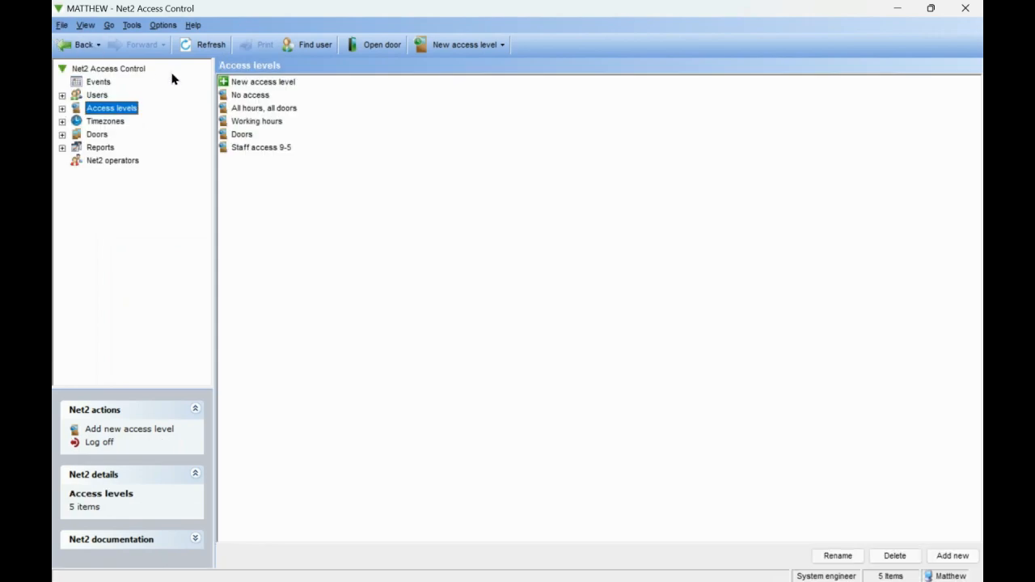
From the Users list, use Export to File to save a comma-separated CSV named 'net2 data'
left_click(99, 95)
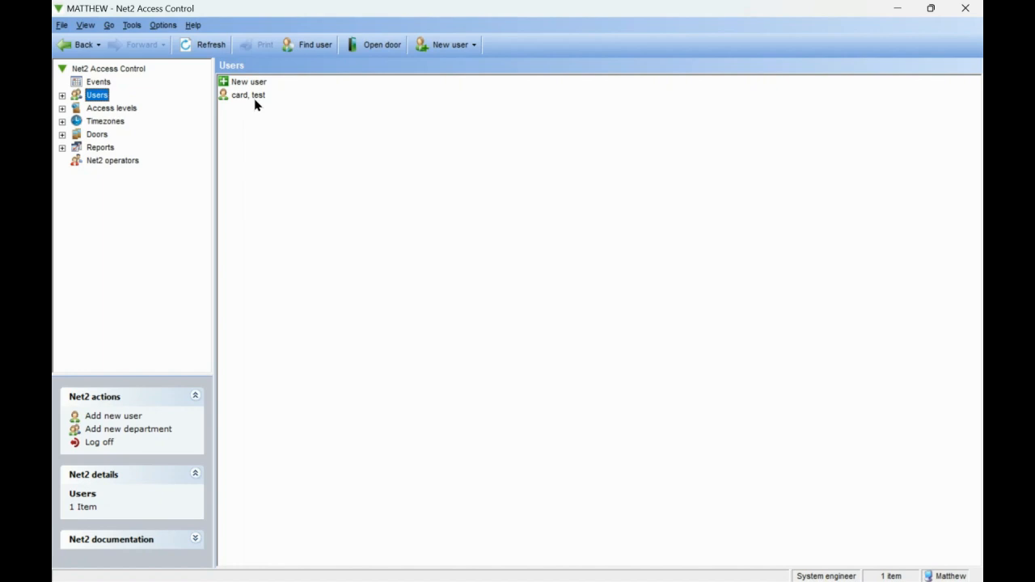
left_click(62, 26)
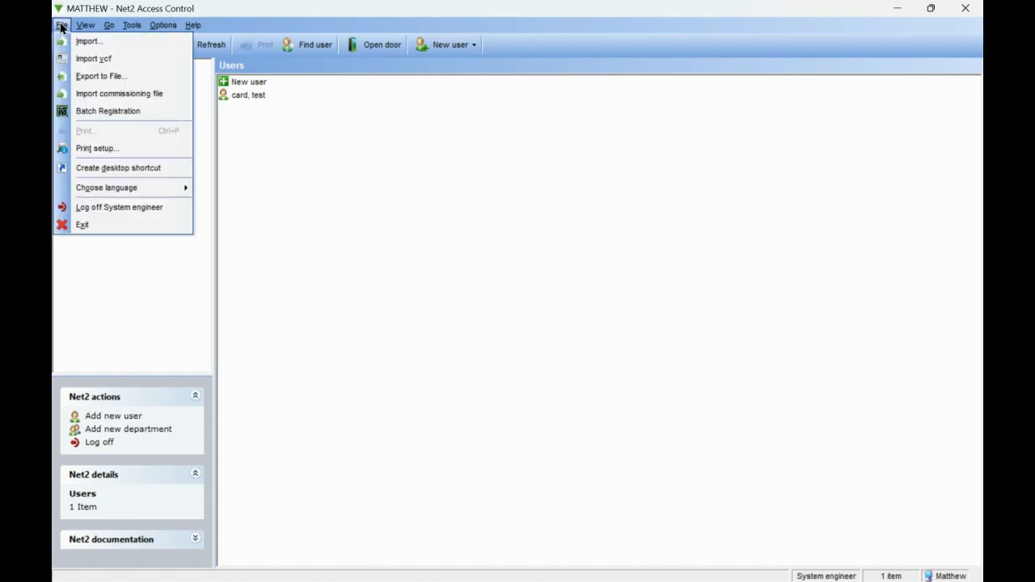
left_click(80, 76)
left_click(457, 346)
type("ne")
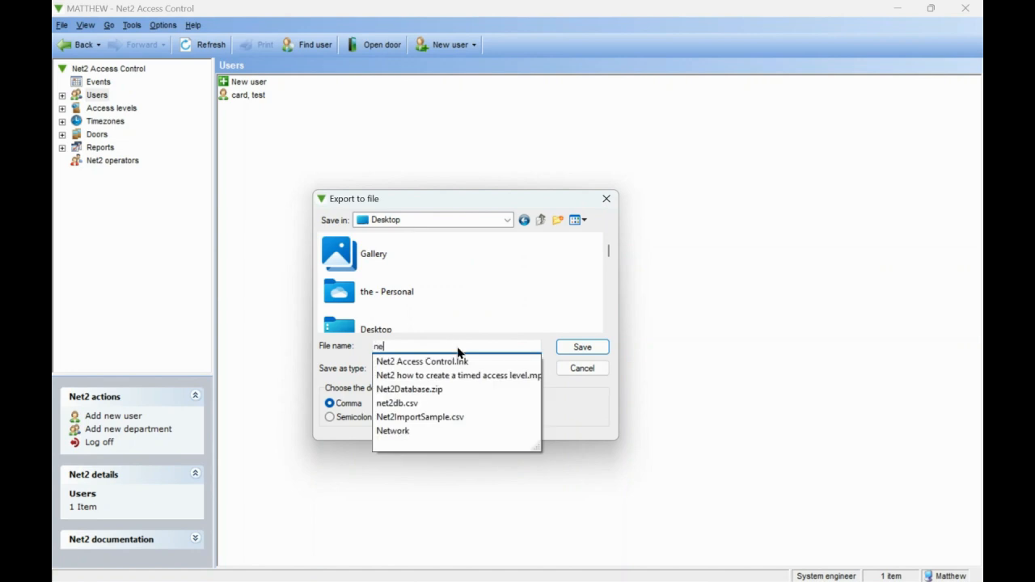
type("t2 data")
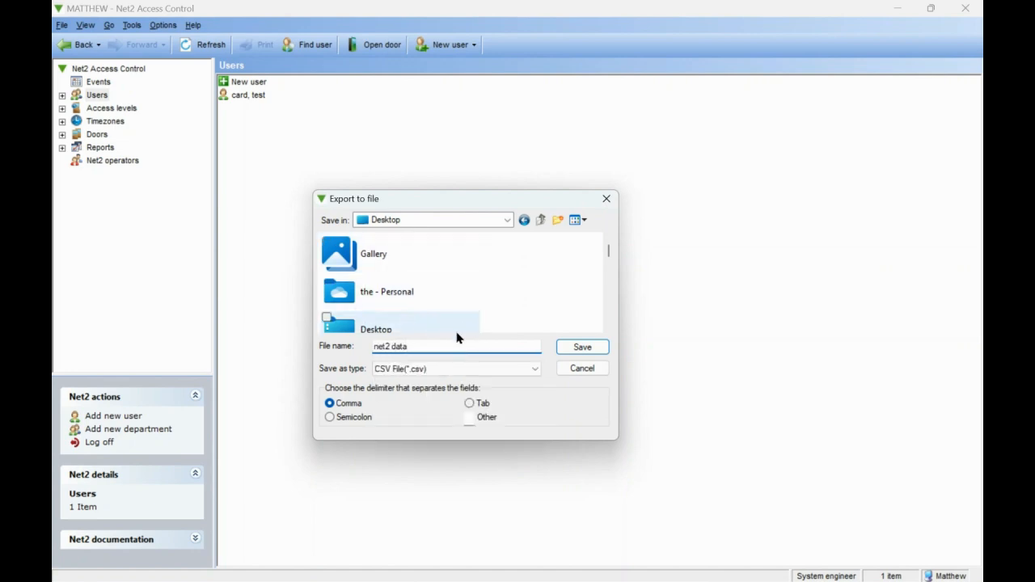
left_click(593, 354)
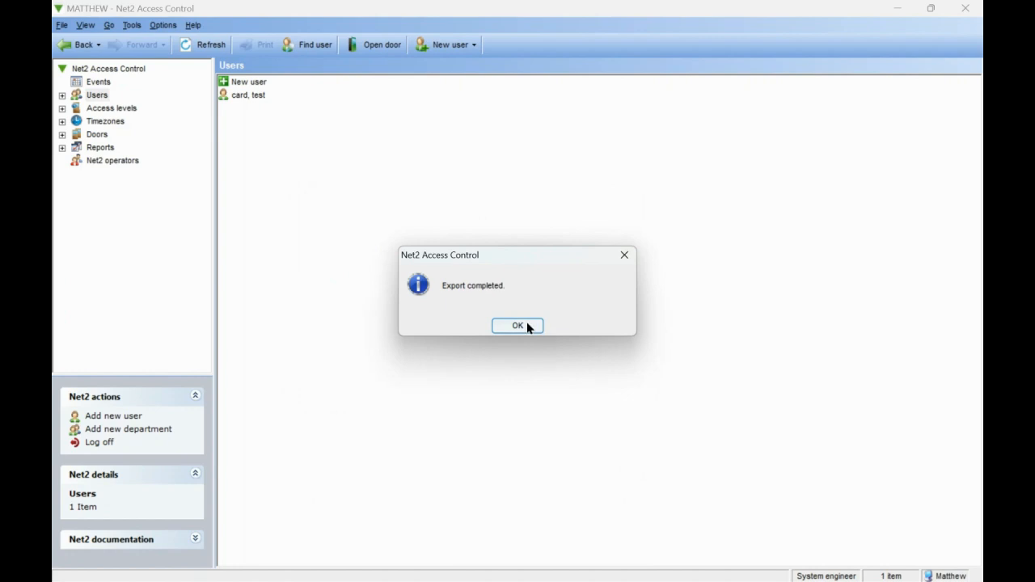
left_click(531, 326)
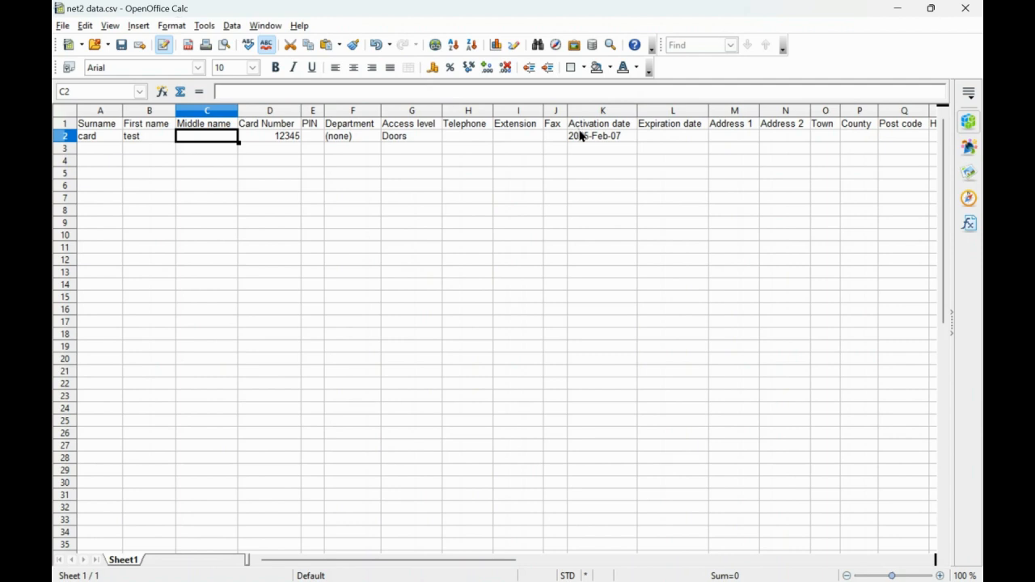
left_click(255, 152)
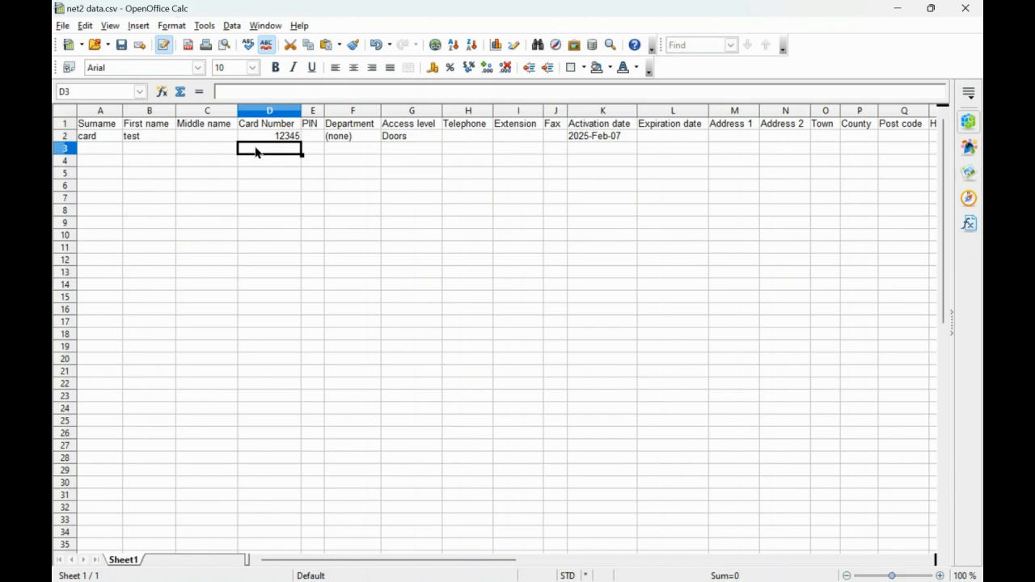
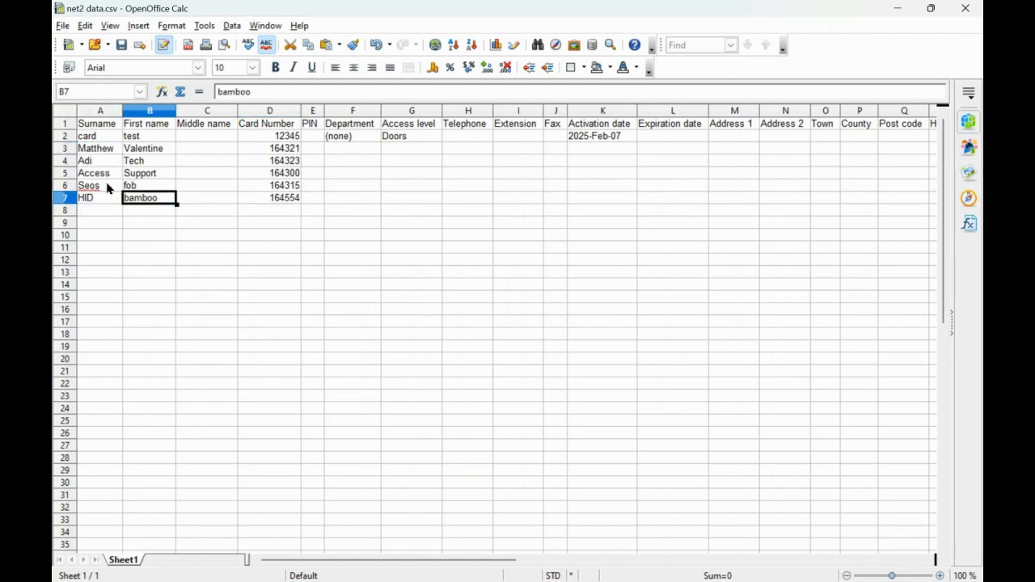
Extend G2's 'Doors' access level down the column and copy K2's 2025-Feb-07 activation date
left_click(420, 126)
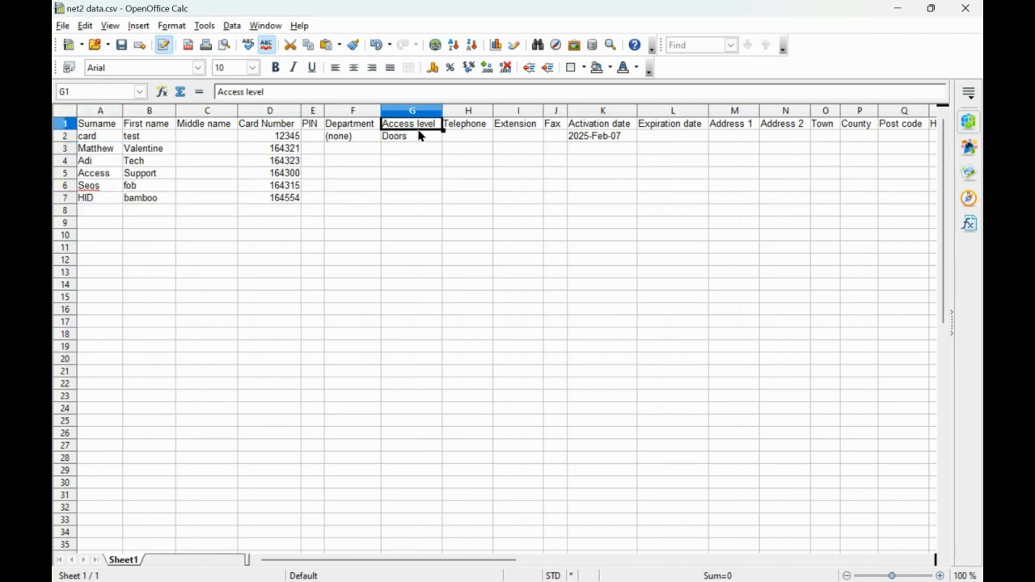
left_click(420, 139)
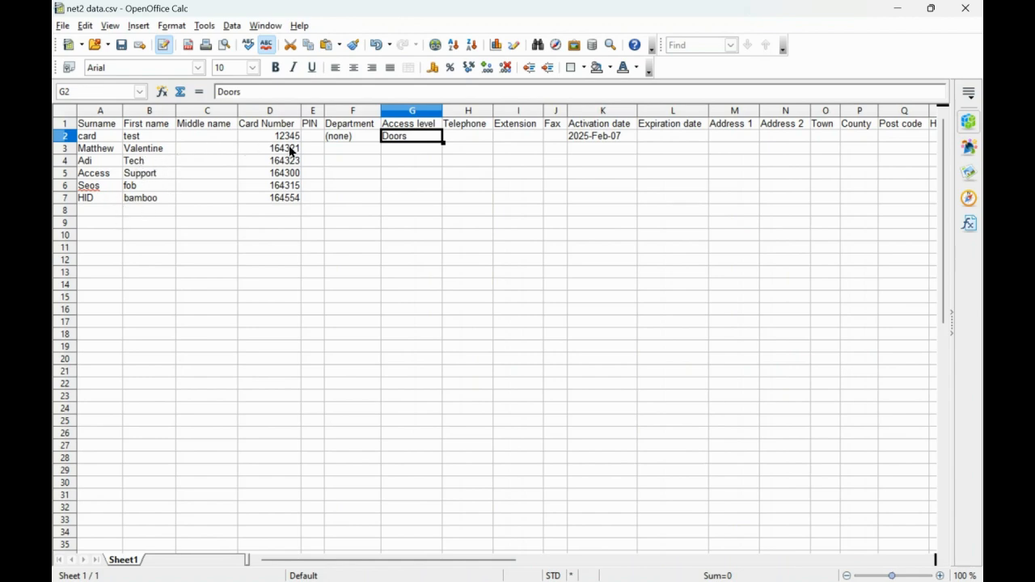
left_click(427, 150, "shift")
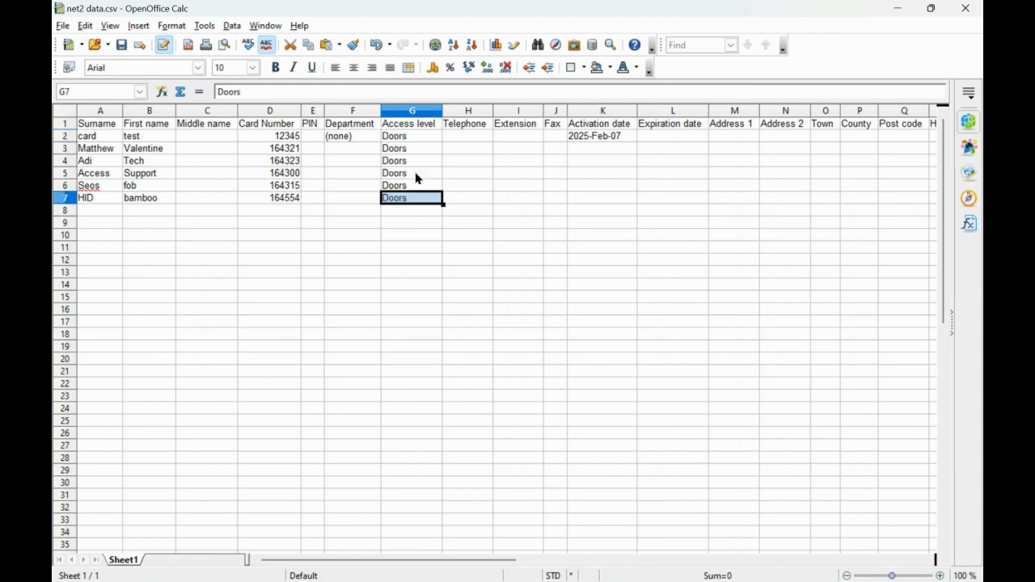
left_click(614, 139)
right_click(614, 140)
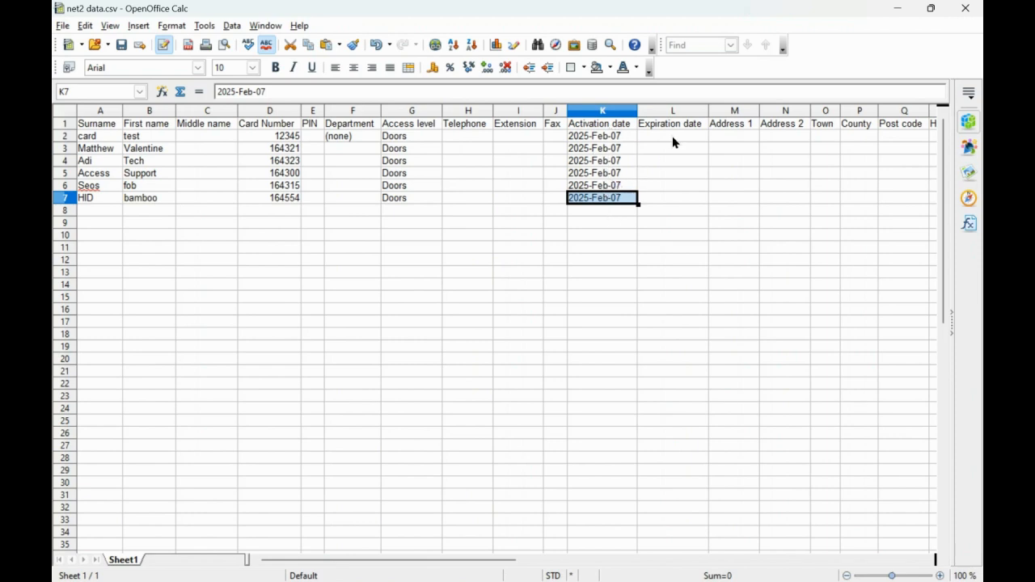
Review row 2's fields through User ID, return to A2, and save the sheet as Text CSV with Save As
left_click(757, 146)
key("Tab")
key("Tab")
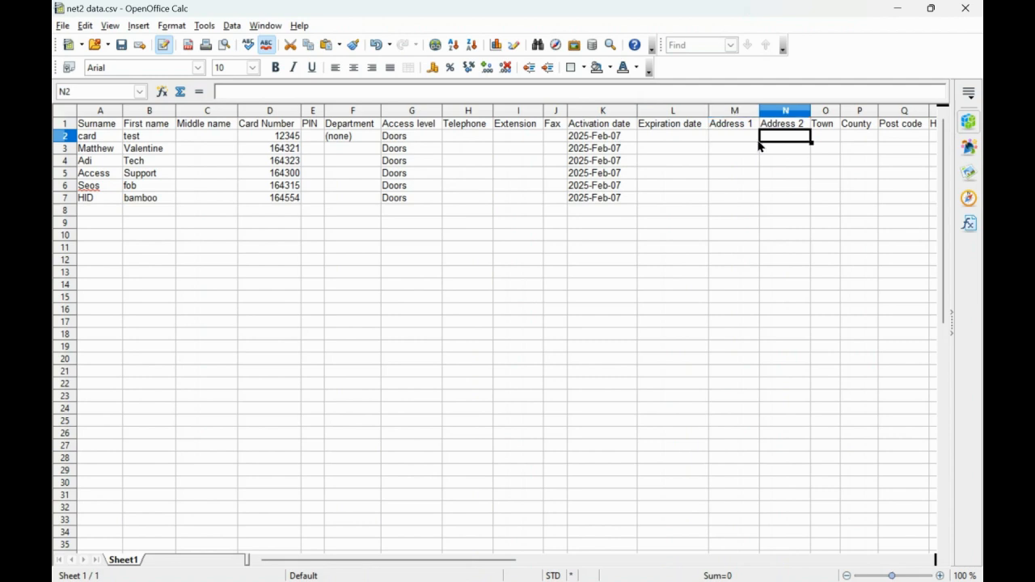
key("Tab")
key("Tab")
key("Tab")
key("Tab")
key("Tab")
key("Tab")
key("Tab")
key("Tab")
key("Tab")
key("Tab")
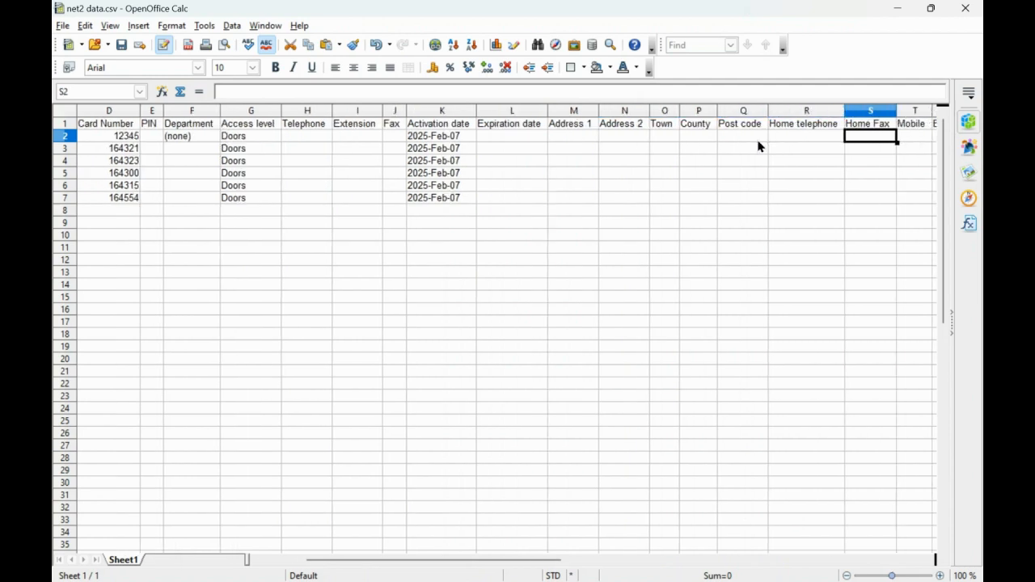
key("Tab")
key("Tab")
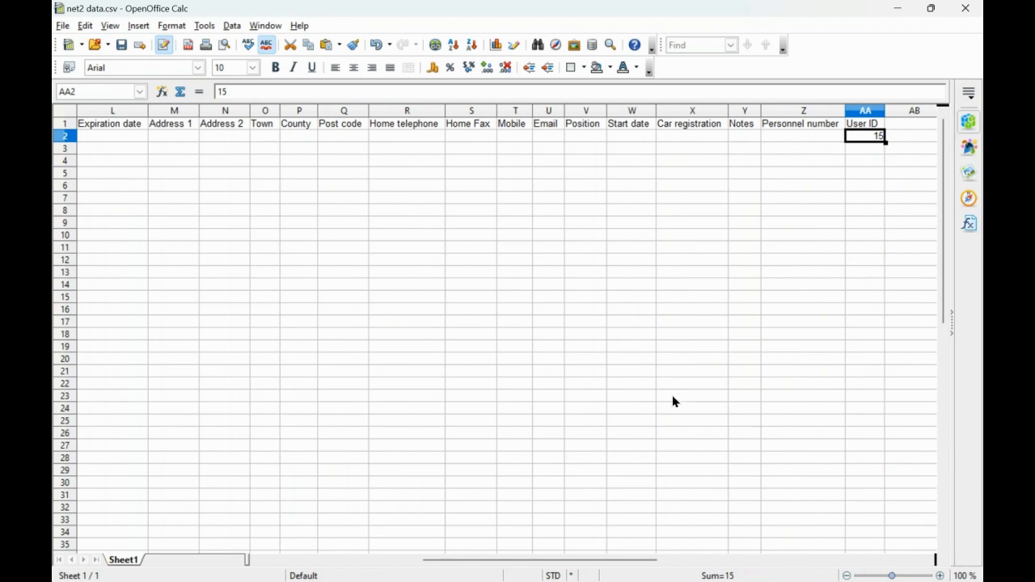
key("Left")
key("Left")
key("Left")
key("Left")
key("Left")
key("Left")
key("Left")
key("Left")
key("Left")
key("Left")
key("Left")
key("Left")
key("Left")
key("Left")
key("Left")
key("Left")
key("Left")
key("Left")
key("Left")
key("Left")
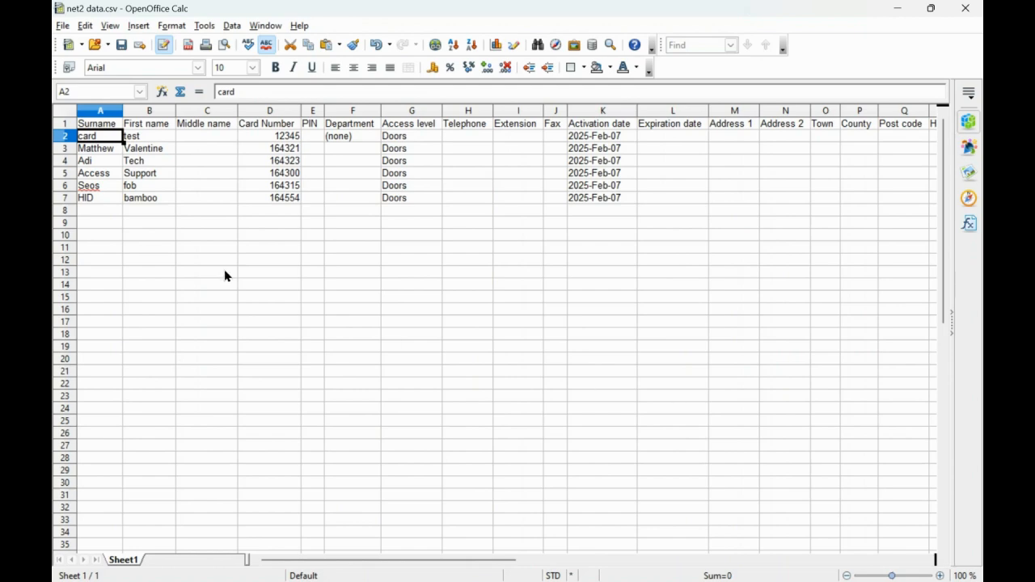
left_click(61, 24)
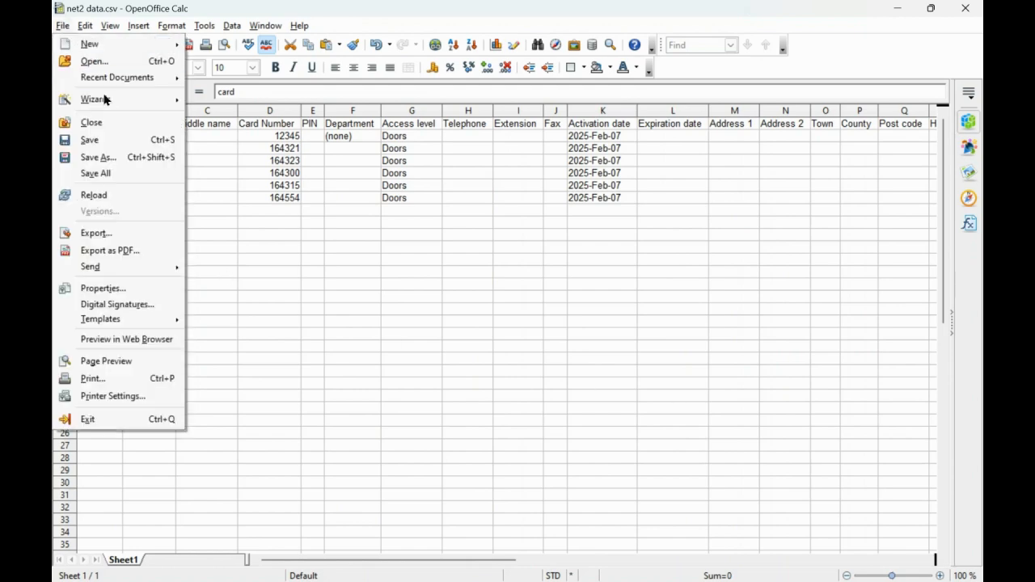
left_click(120, 160)
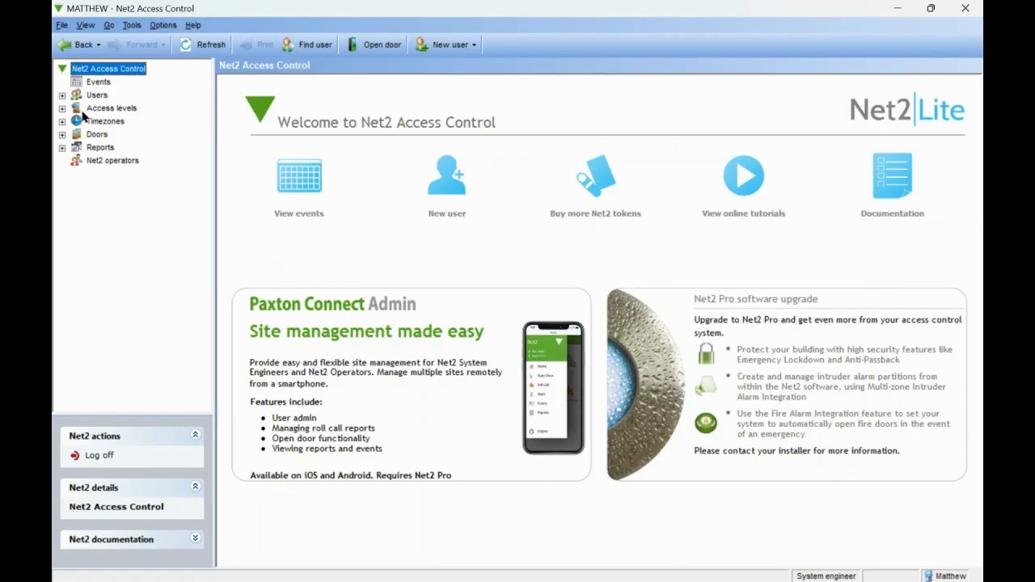
left_click(62, 96)
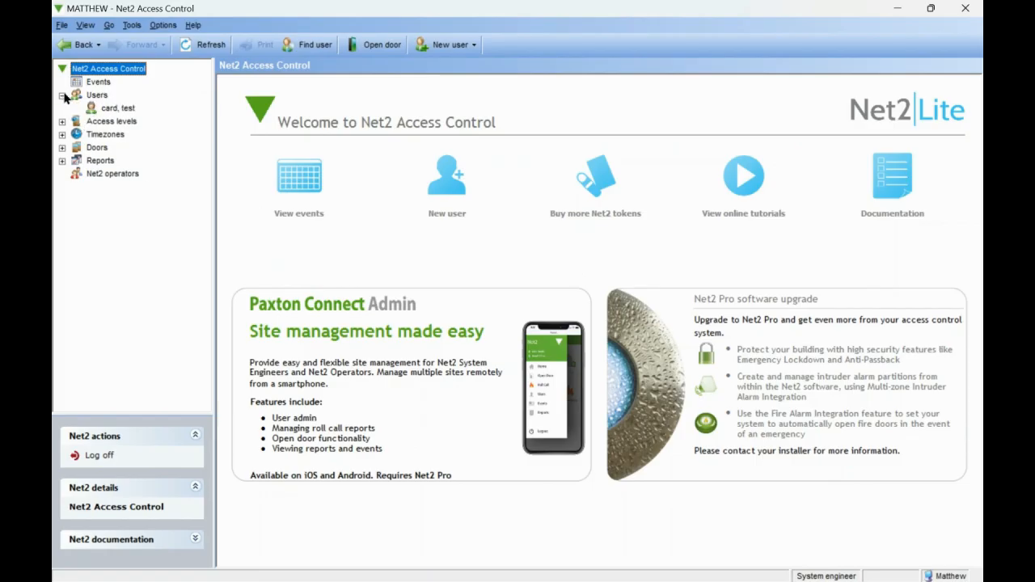
left_click(117, 107)
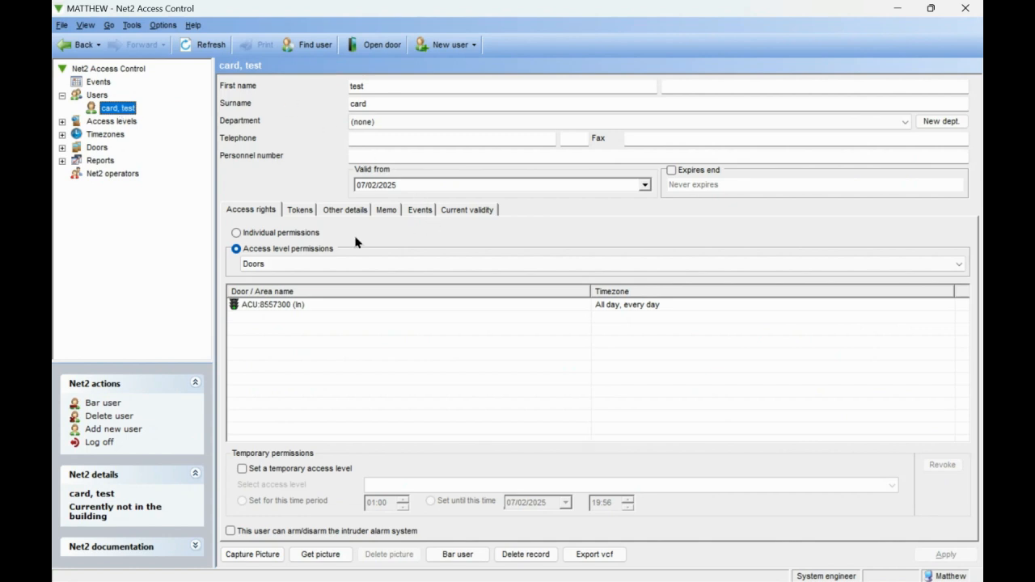
left_click(312, 212)
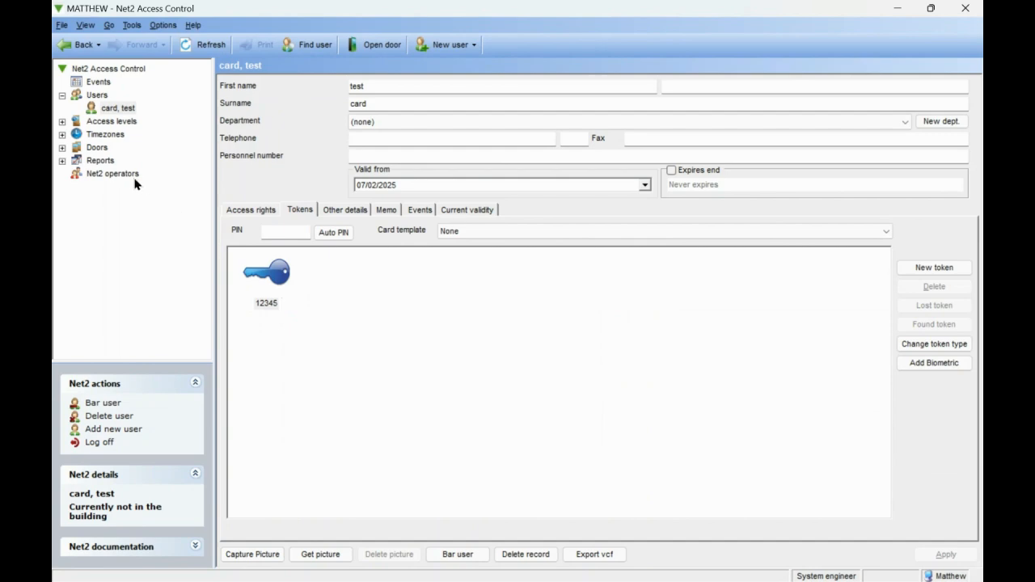
left_click(62, 27)
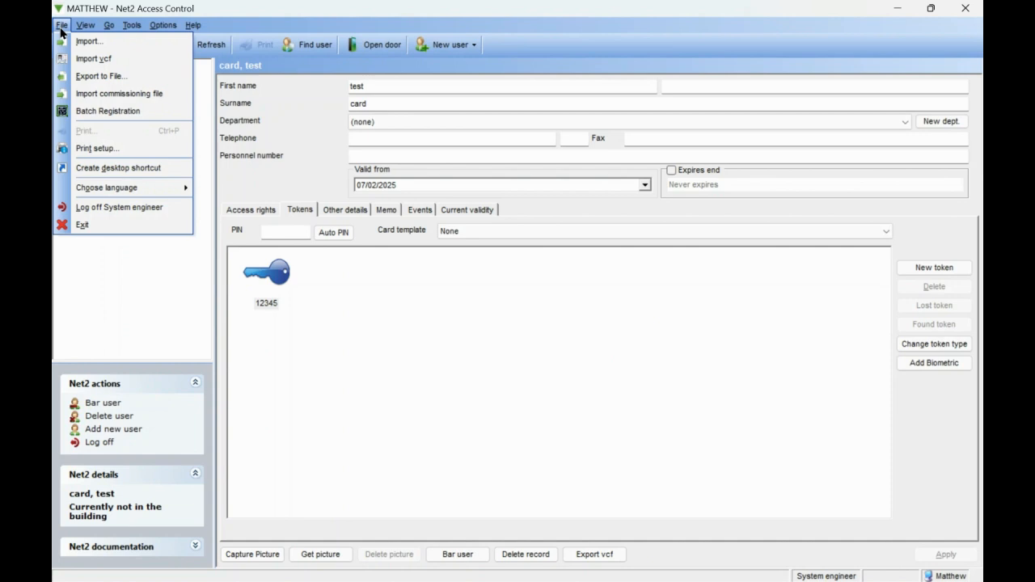
Import net2 data.csv with the first row as field names, confirming the 6 users added
left_click(103, 47)
left_click(702, 267)
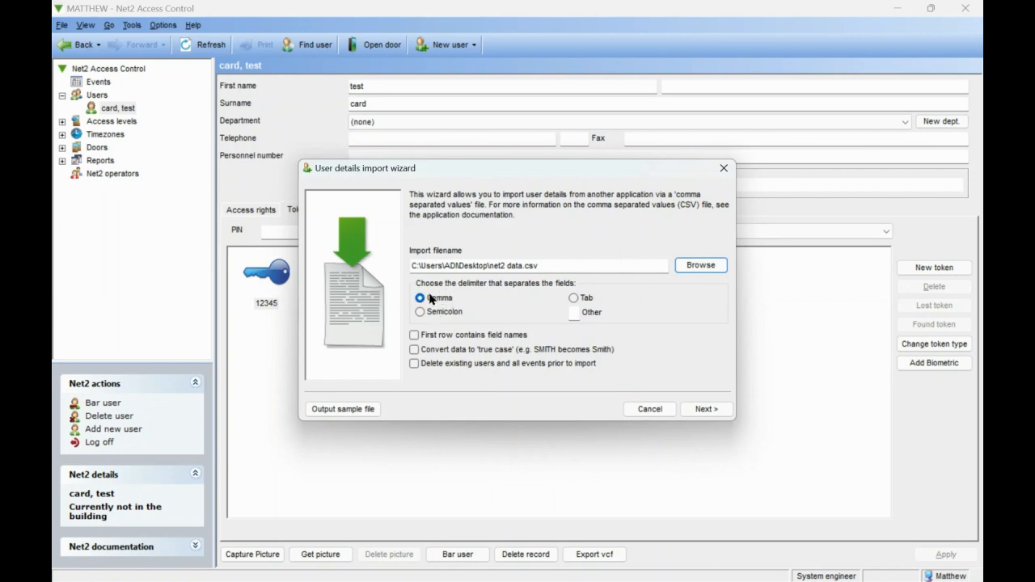
left_click(417, 338)
left_click(711, 410)
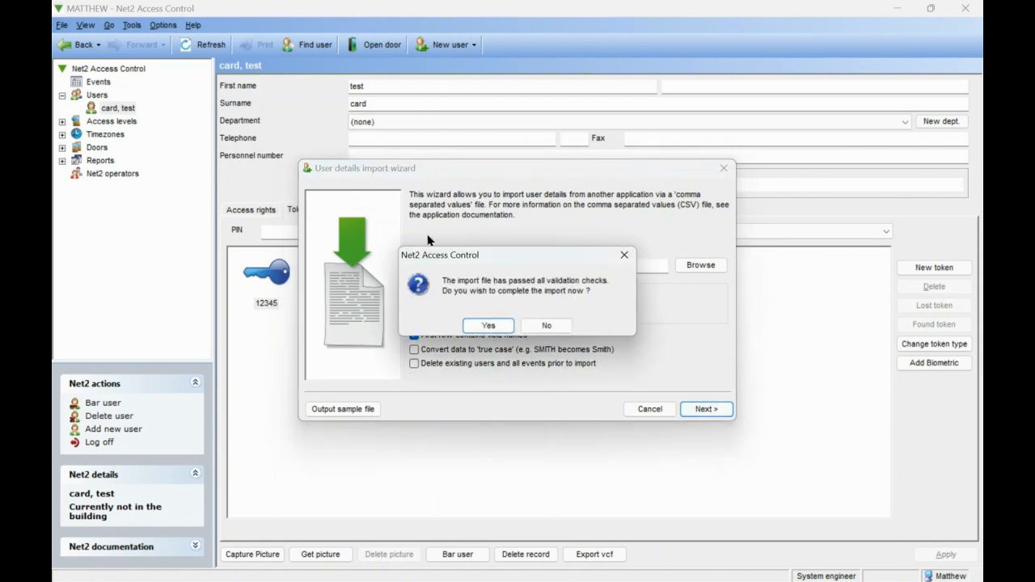
left_click(482, 325)
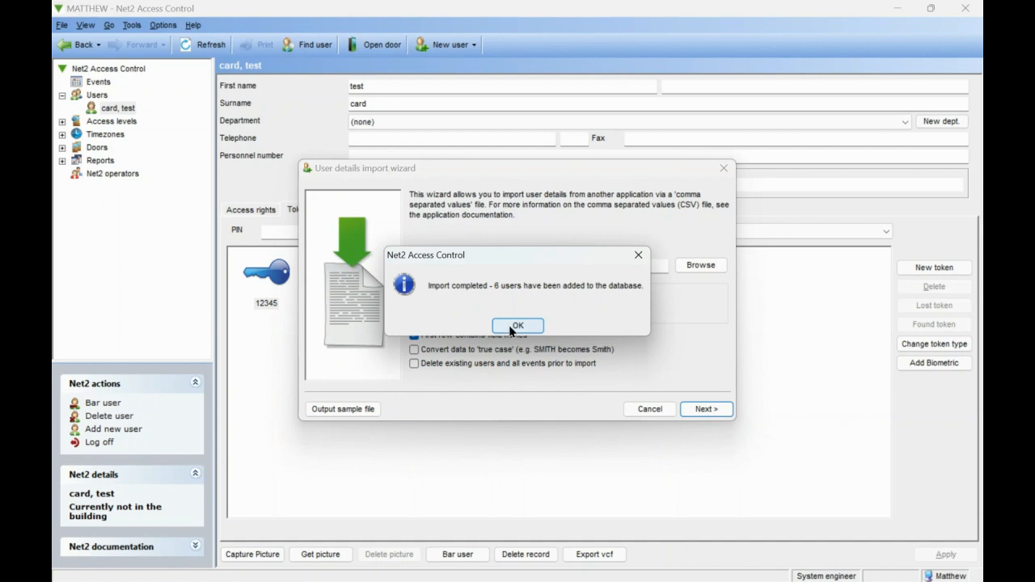
left_click(516, 326)
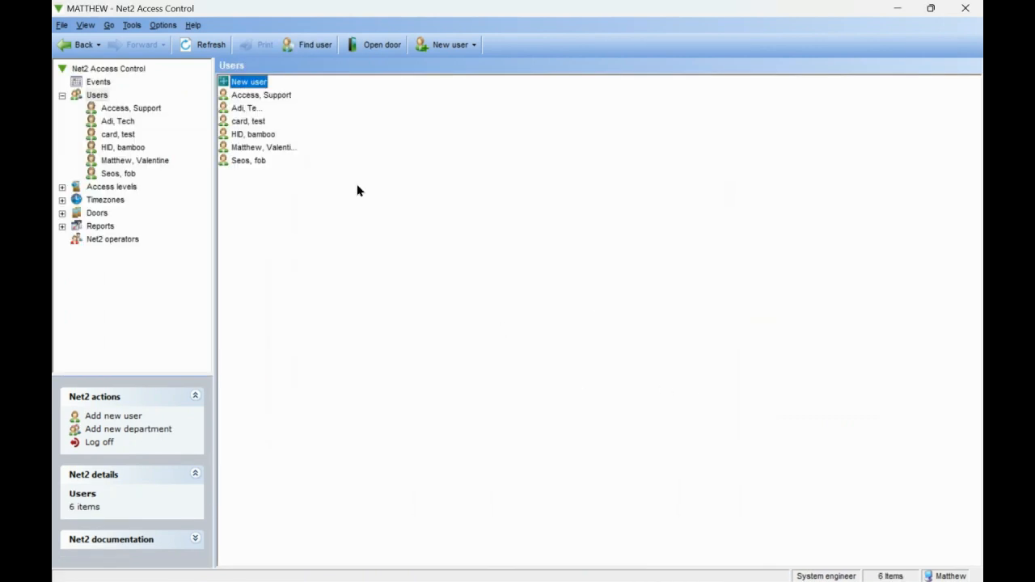